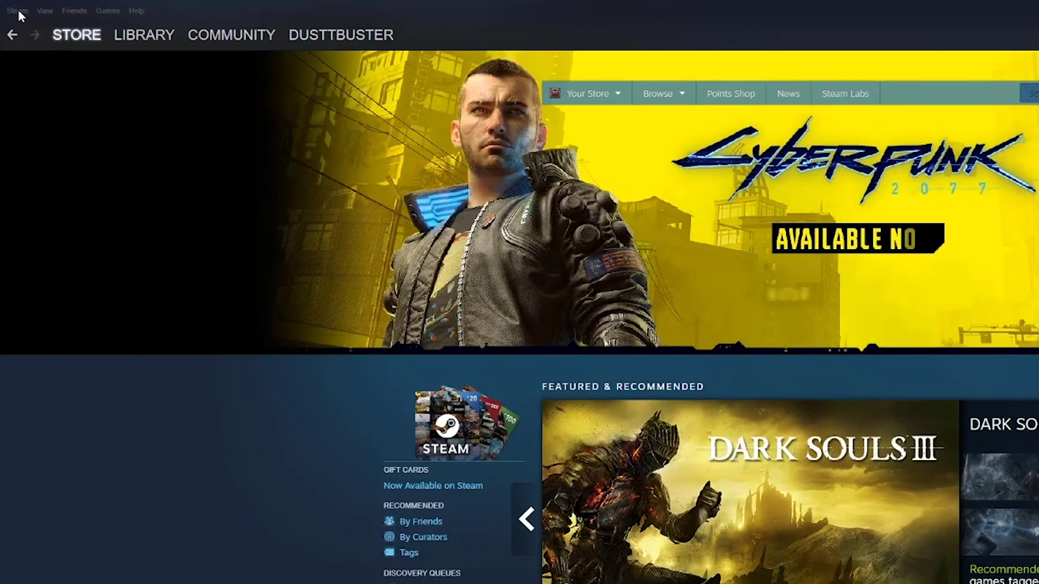
# Step: Open the Steam Library Folders list from the Downloads page of Steam's Settings
pyautogui.click(18, 10)
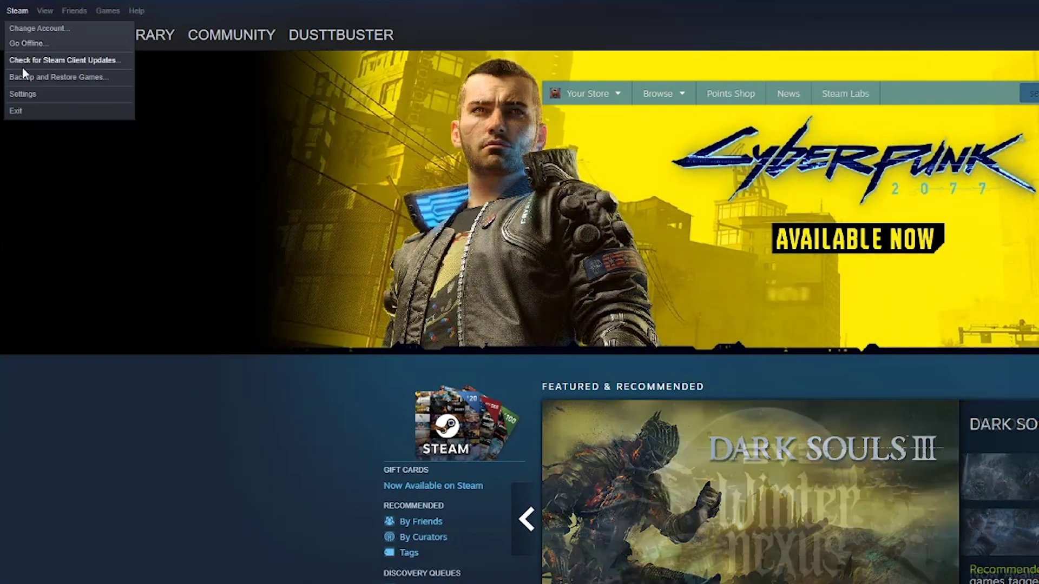
pyautogui.click(22, 92)
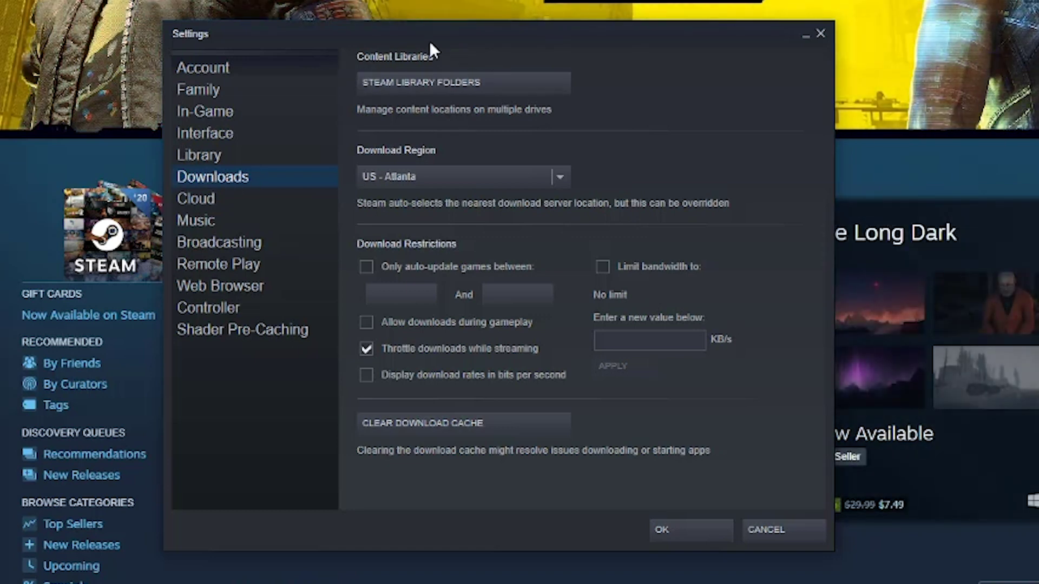
pyautogui.click(415, 83)
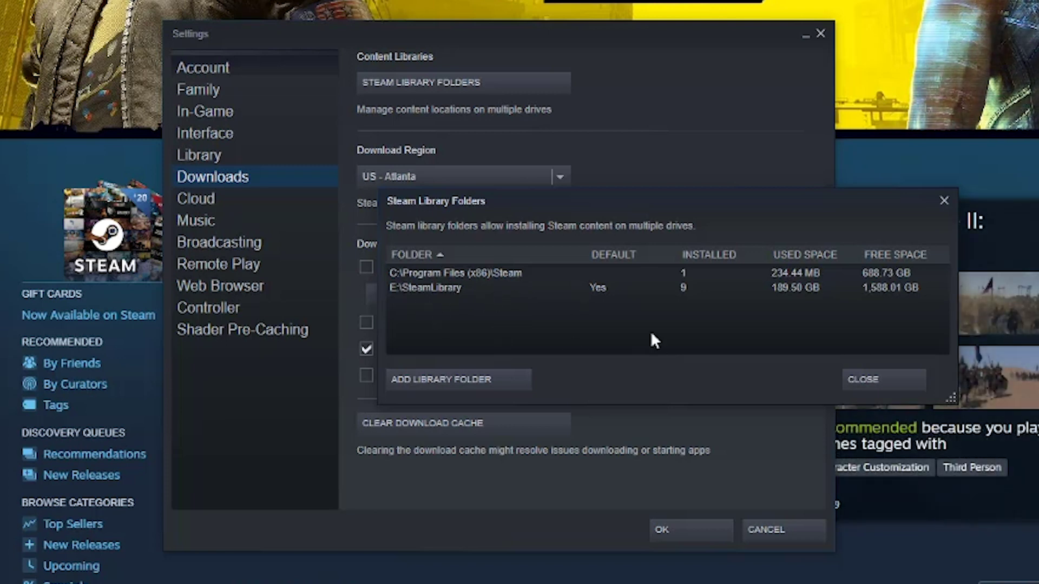
# Step: Sort the library folders by the DEFAULT column so E:\SteamLibrary is listed first
pyautogui.click(614, 256)
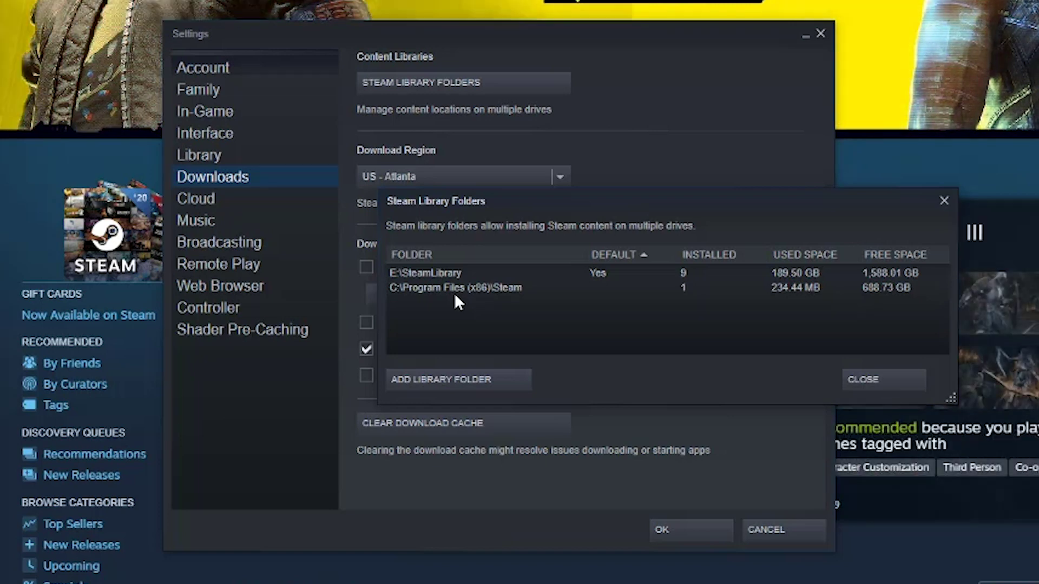
# Step: Create a folder named SteamLibrary2 on drive D: and add it as a Steam library folder
pyautogui.click(457, 380)
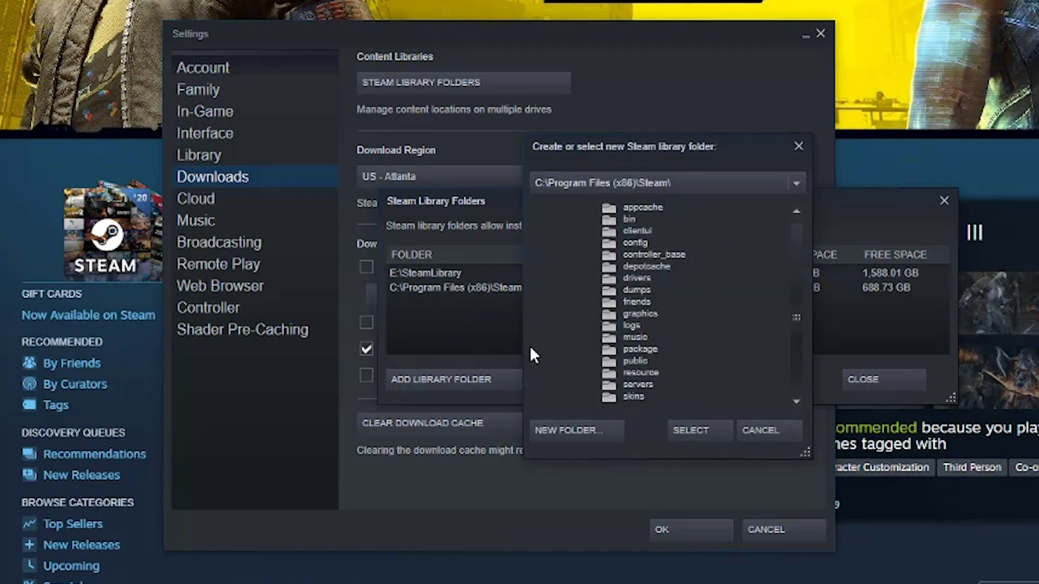
pyautogui.click(756, 180)
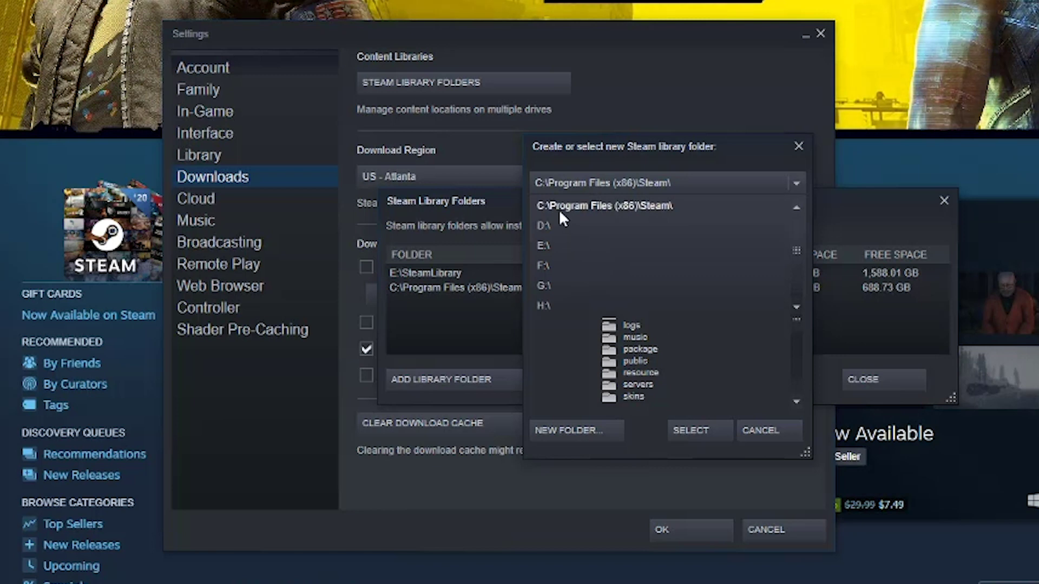
pyautogui.click(541, 264)
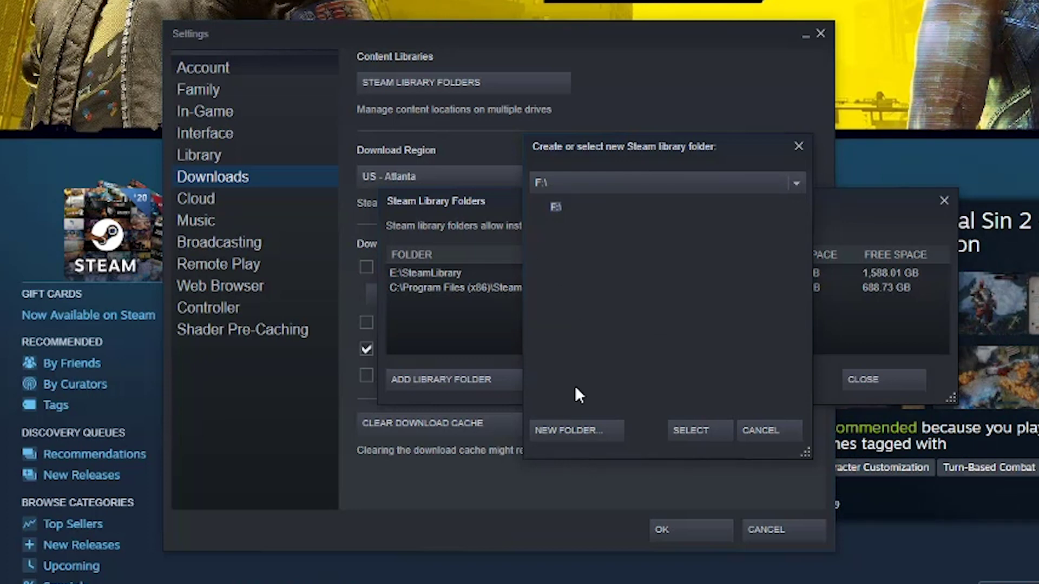
pyautogui.click(583, 425)
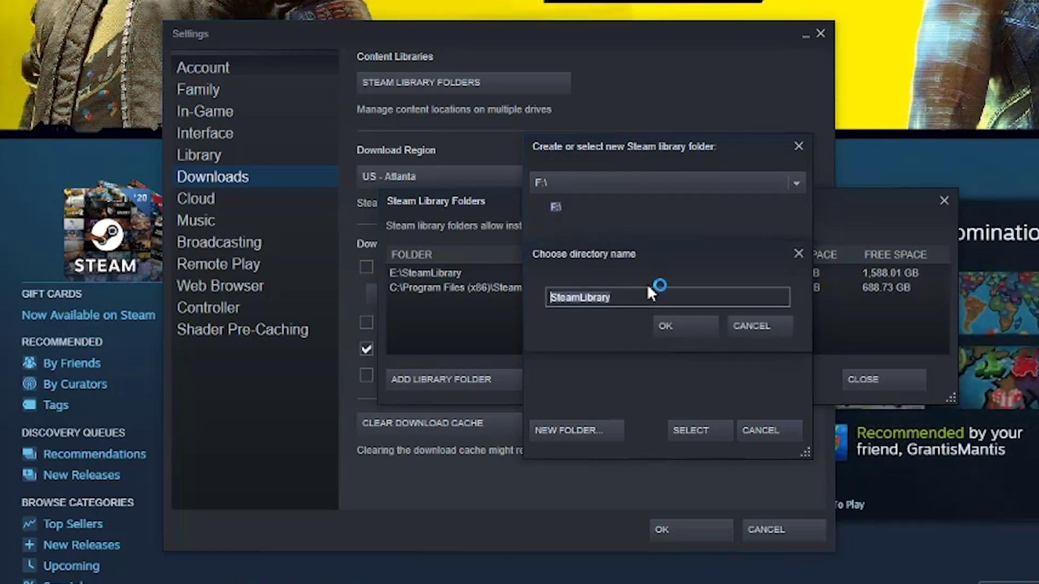
pyautogui.click(643, 297)
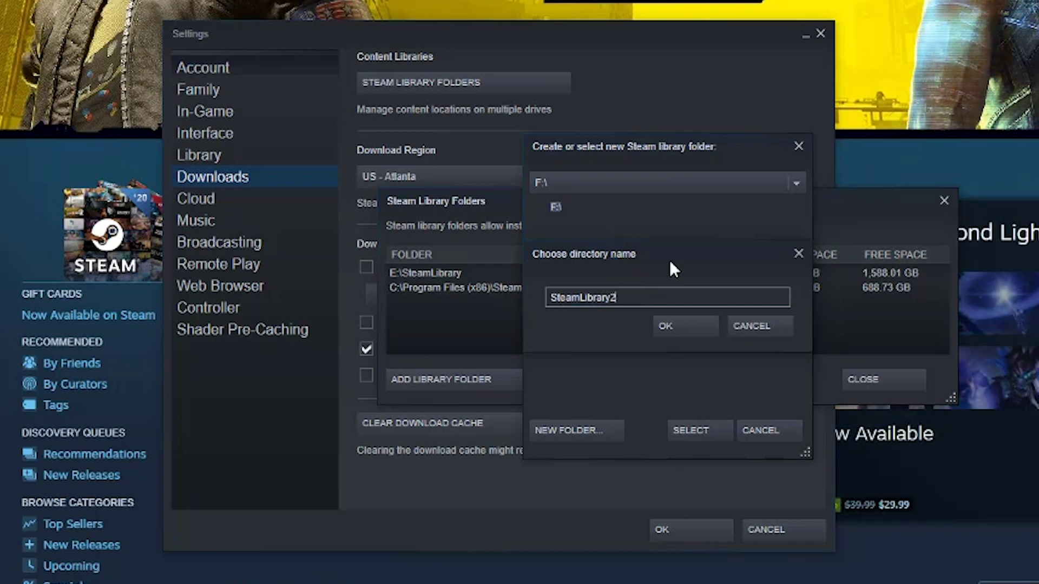
pyautogui.click(679, 335)
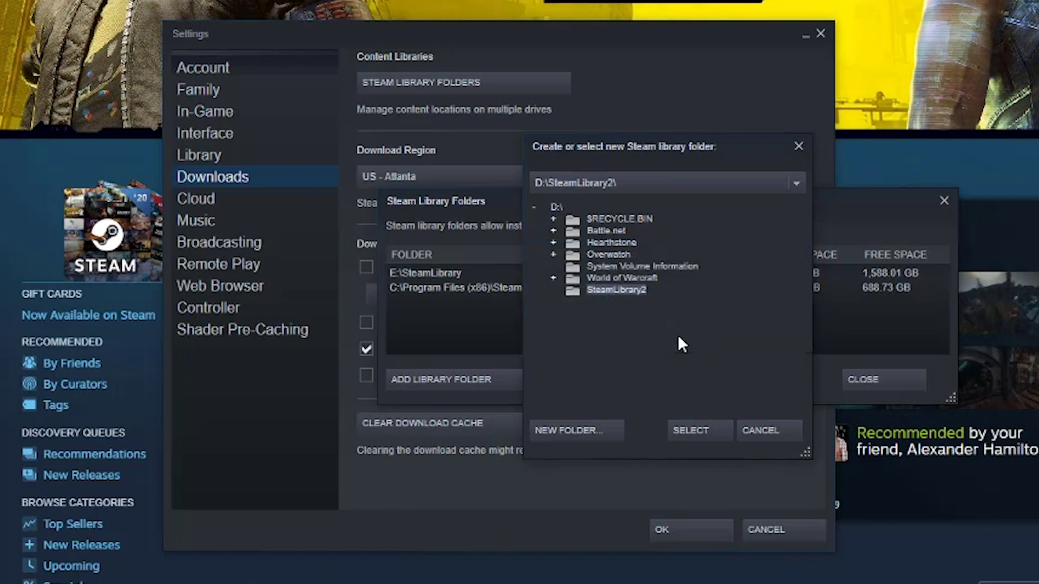
pyautogui.click(691, 429)
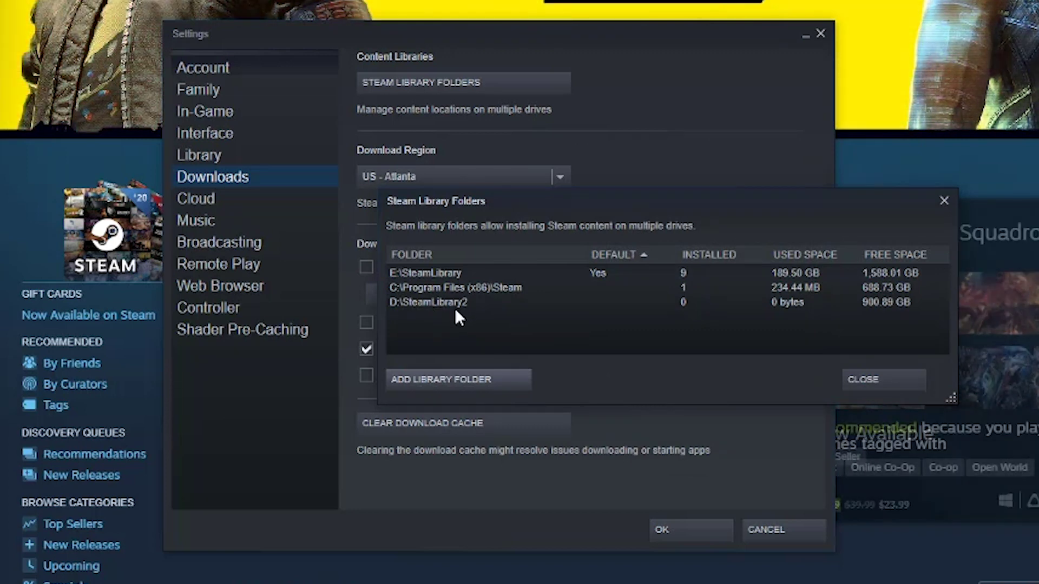
# Step: View the Make Default, Remove and Repair options for D:\SteamLibrary2, then dismiss them
pyautogui.rightClick(432, 304)
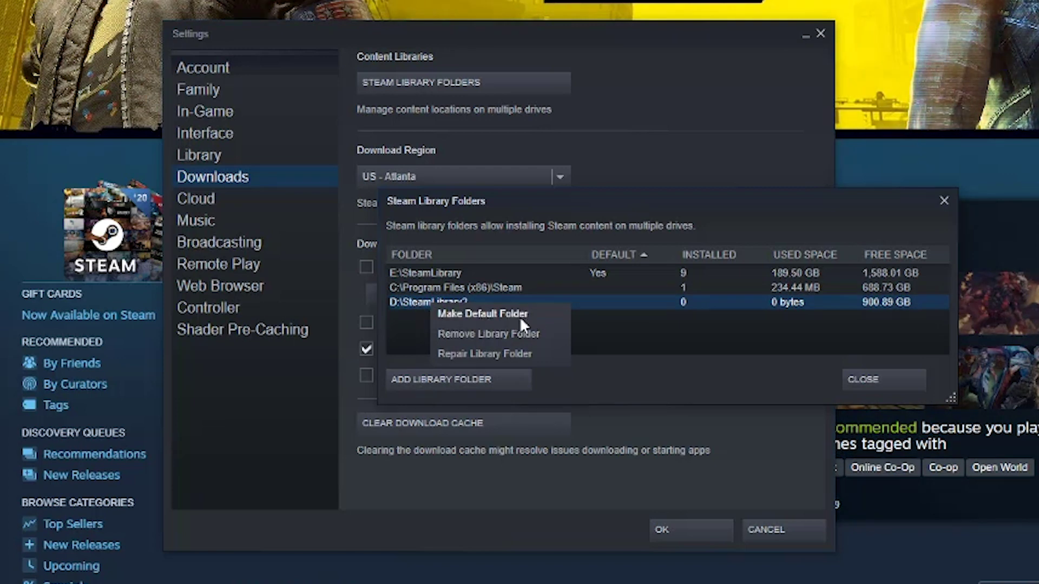
pyautogui.click(654, 320)
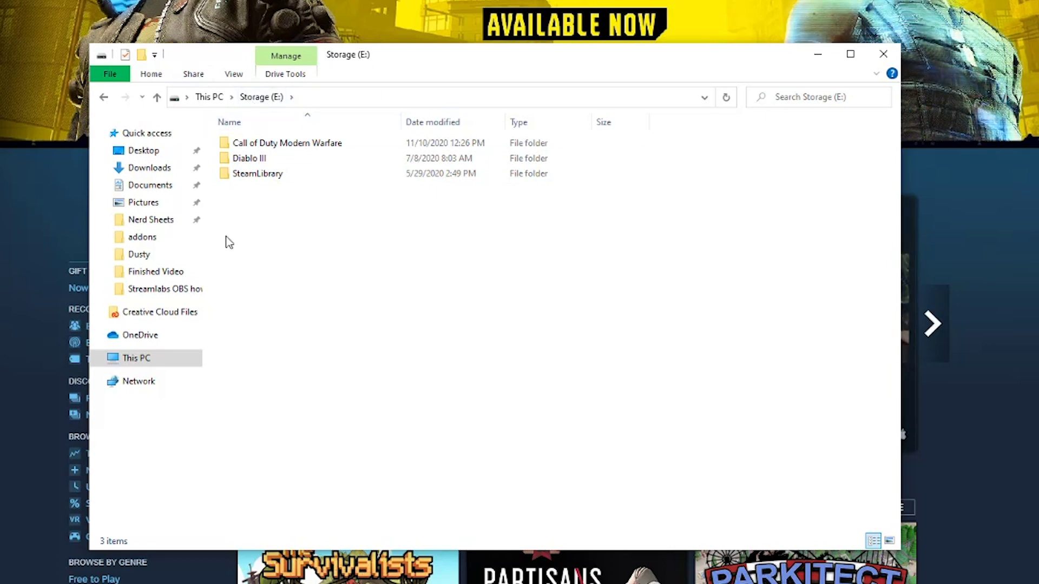
# Step: Look inside E:\SteamLibrary\steamapps, then return to the SteamLibrary folder
pyautogui.doubleClick(264, 174)
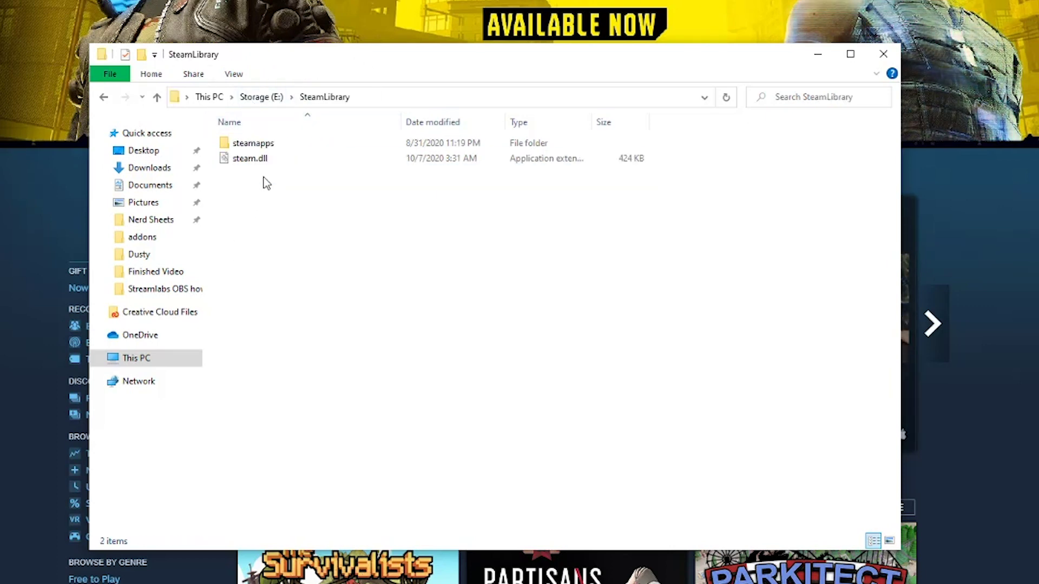
pyautogui.doubleClick(253, 144)
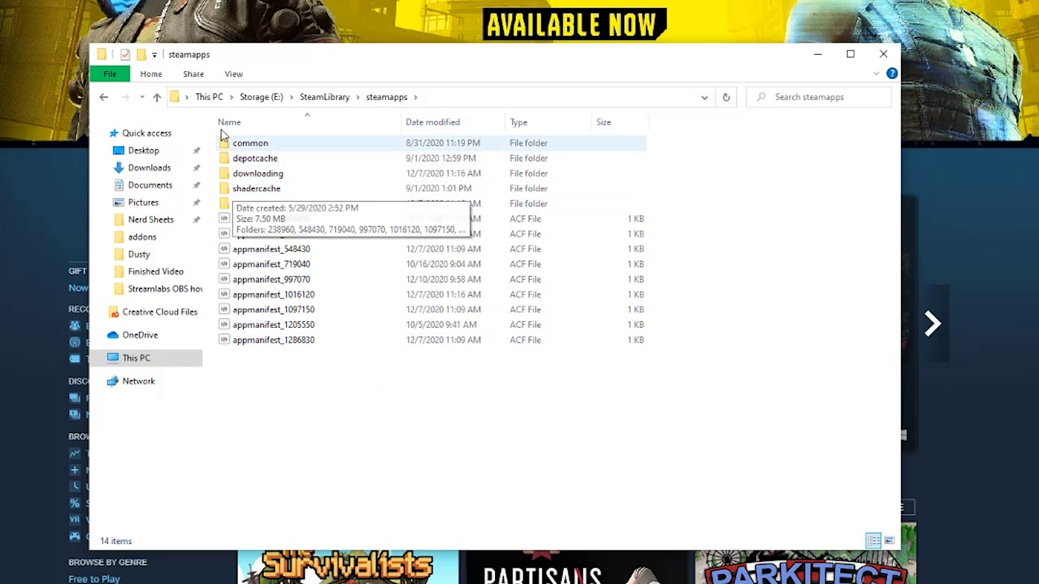
pyautogui.click(325, 97)
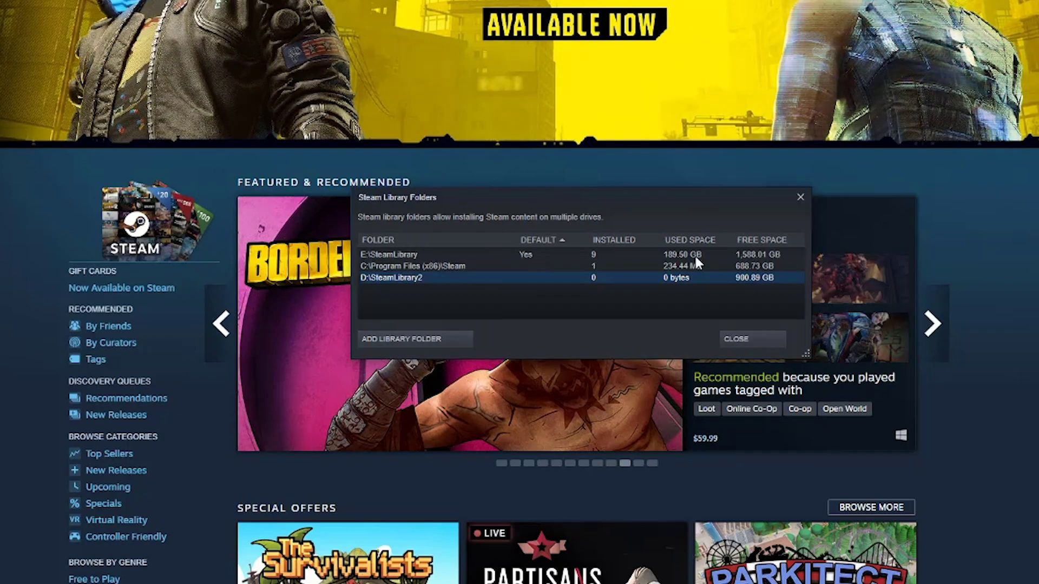
pyautogui.click(737, 338)
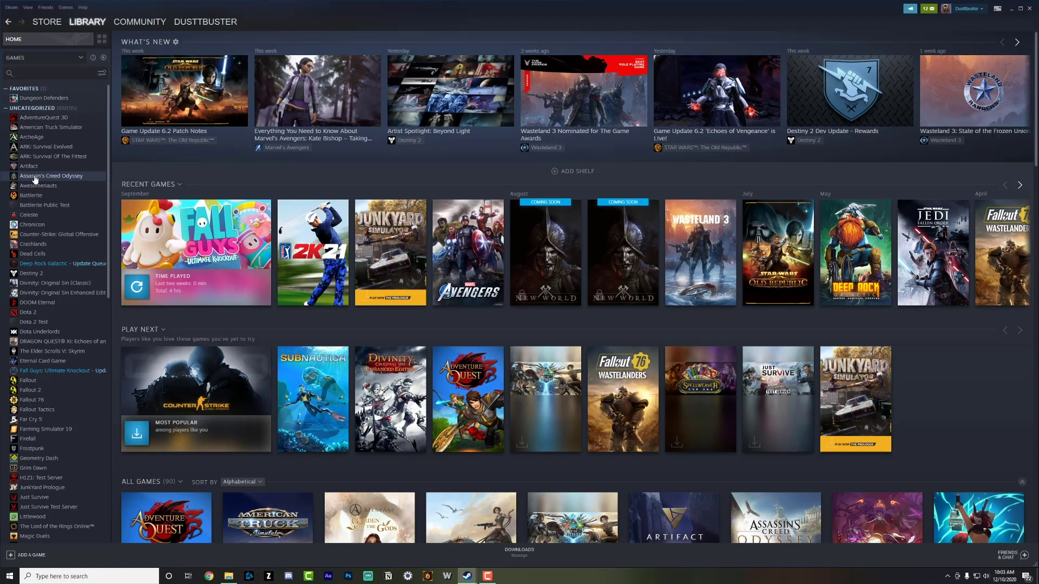
pyautogui.click(35, 217)
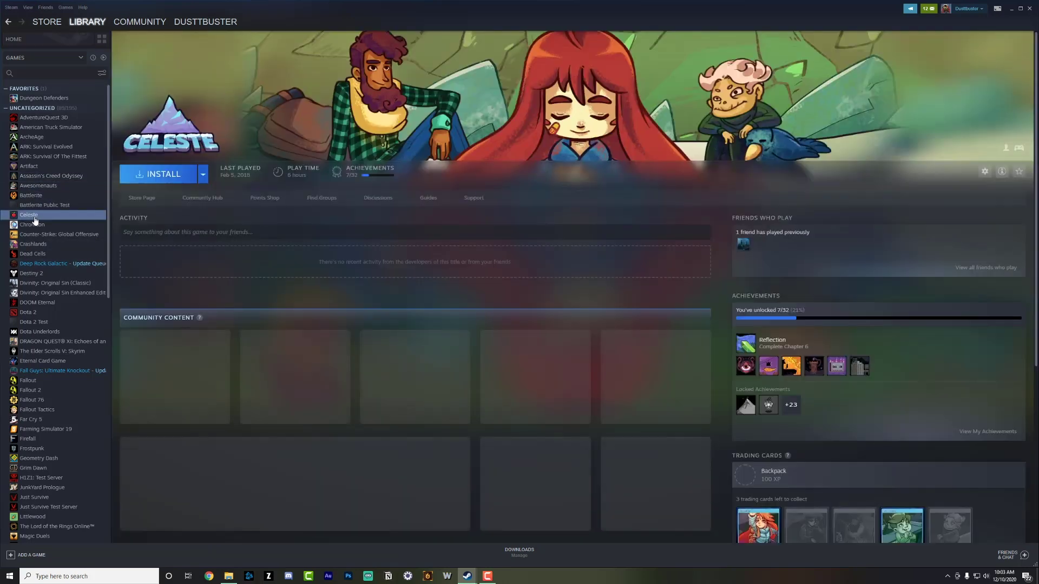
pyautogui.click(158, 178)
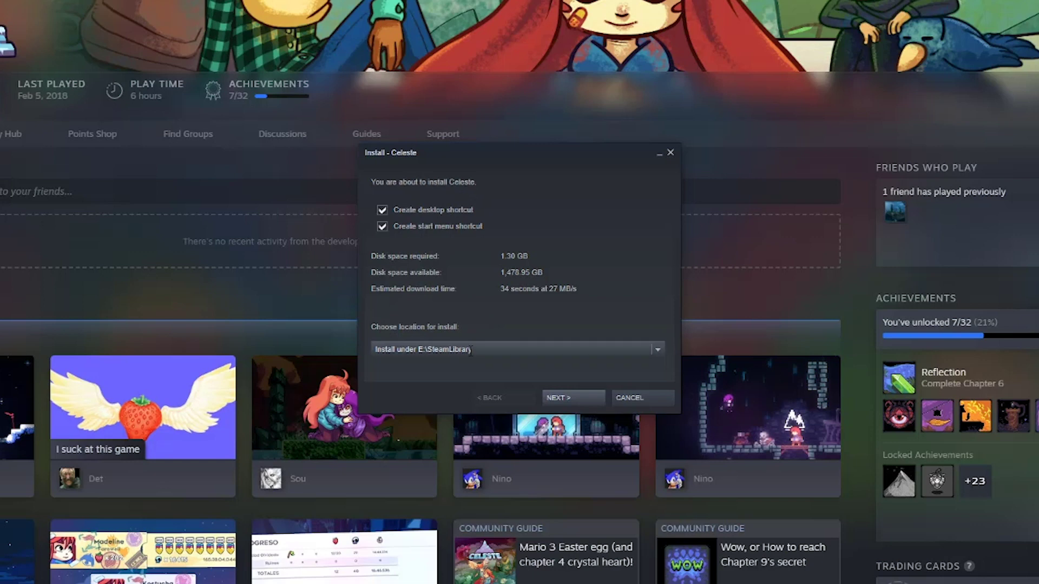
pyautogui.click(659, 350)
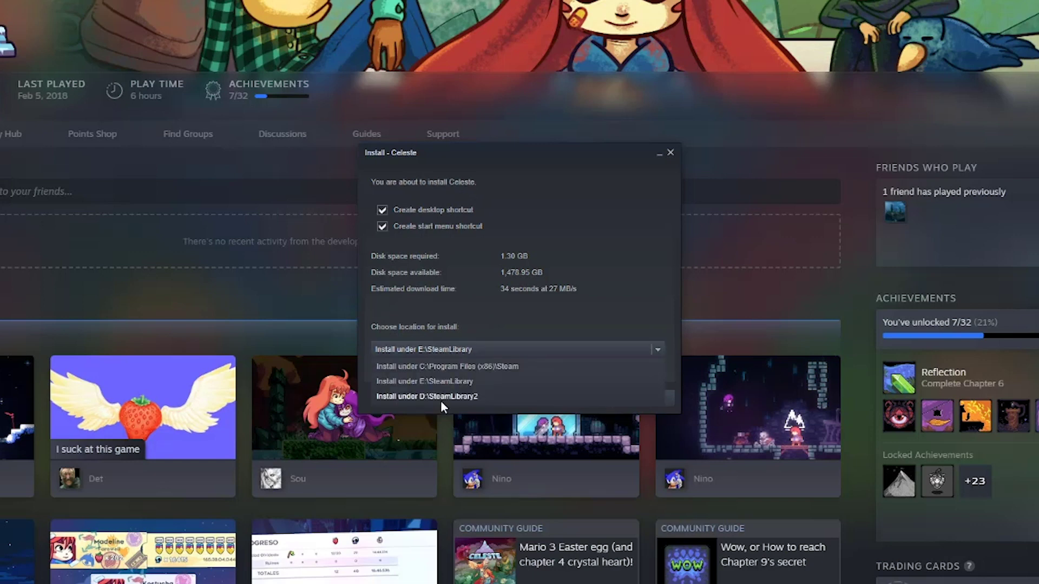
pyautogui.click(590, 318)
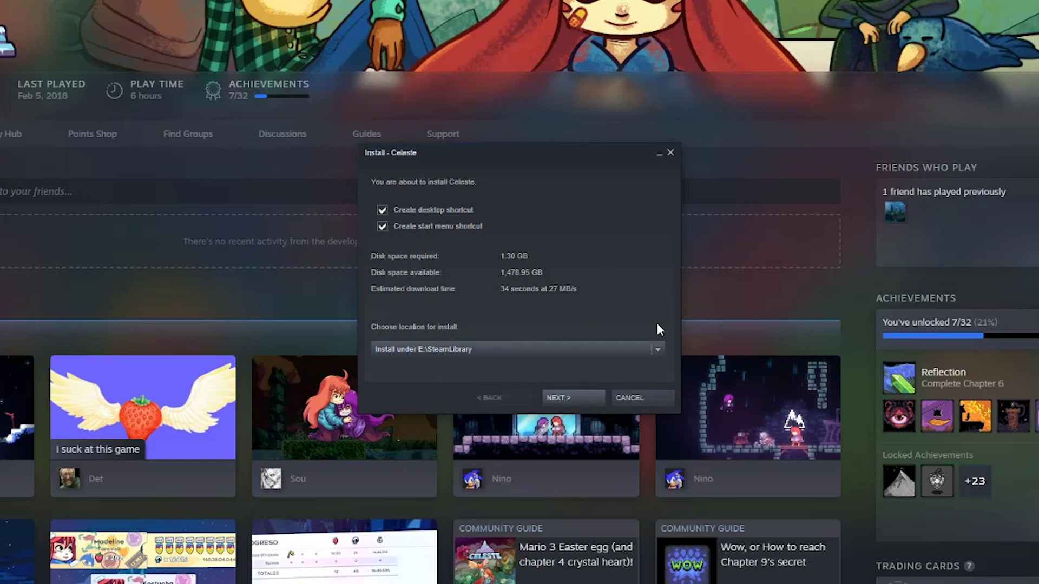
pyautogui.click(658, 352)
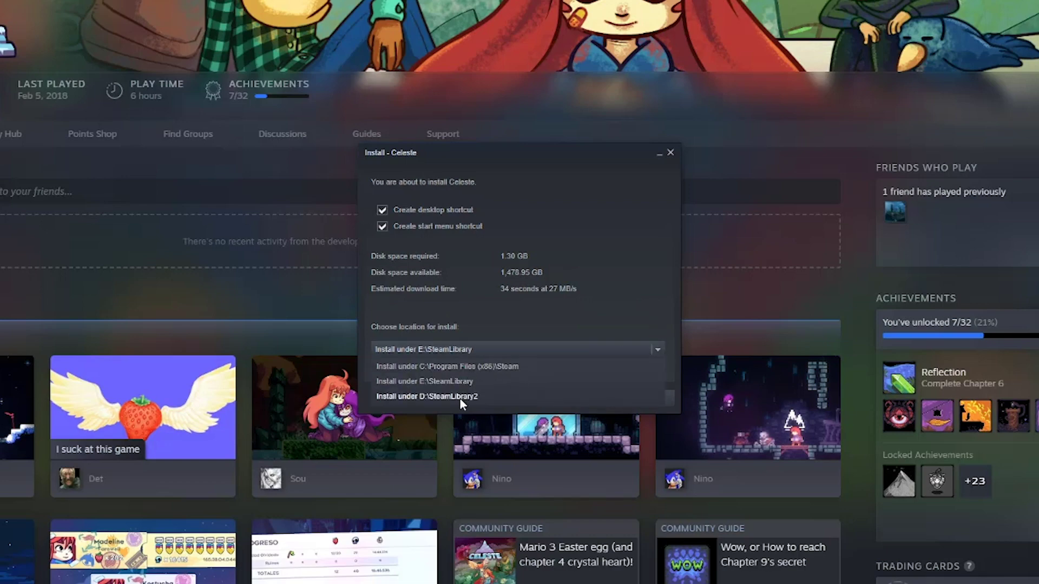
pyautogui.click(600, 304)
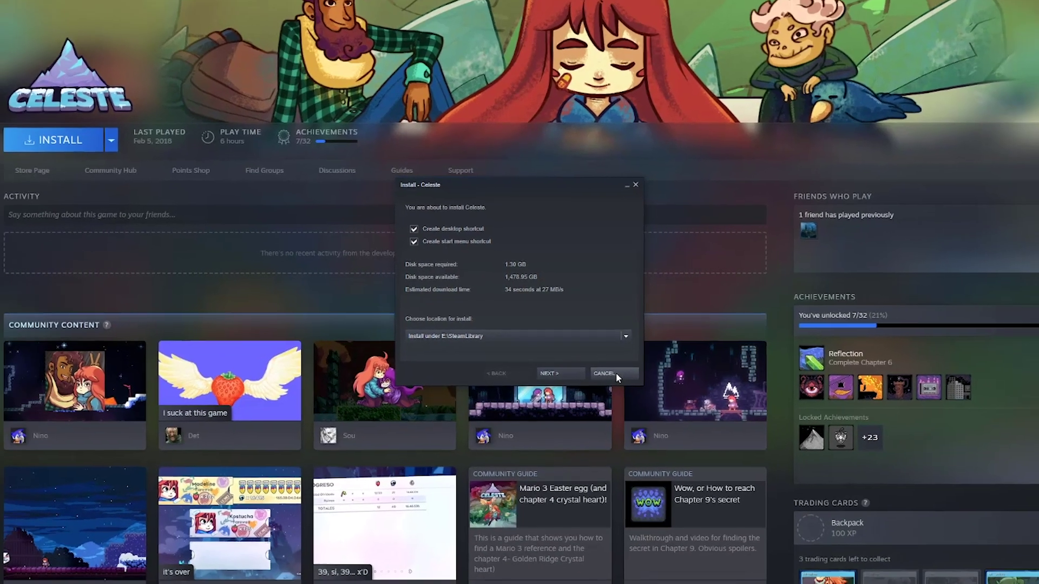
pyautogui.click(616, 373)
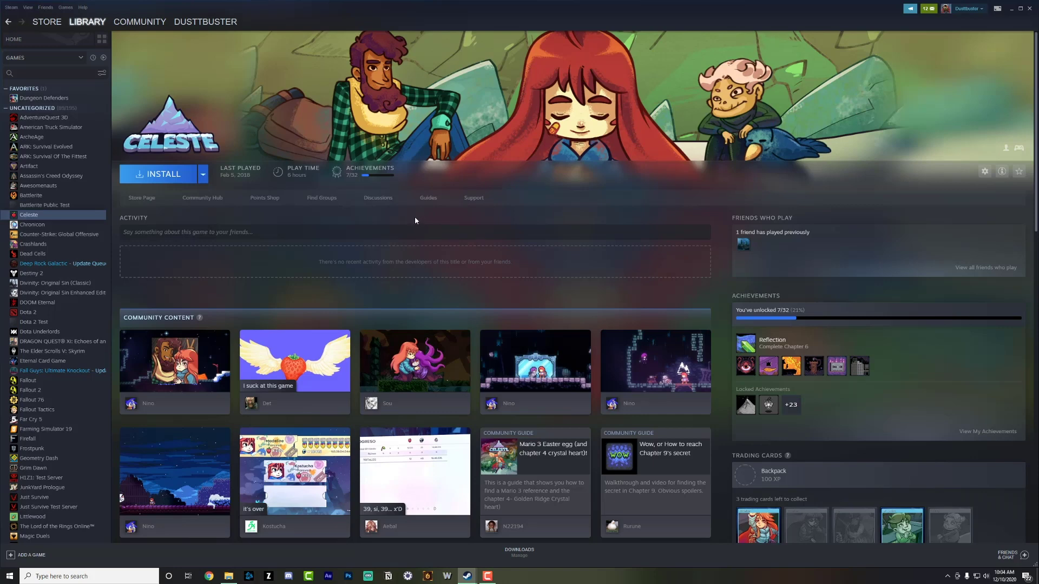
# Step: Show the Storage (E:) drive and arrange a second File Explorer window beside it
pyautogui.click(228, 576)
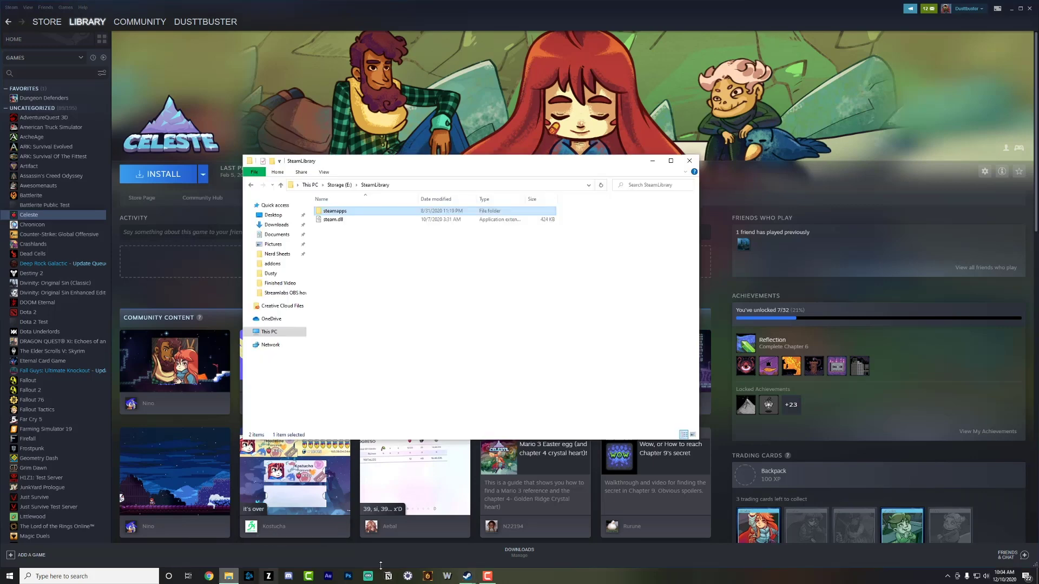
pyautogui.click(334, 186)
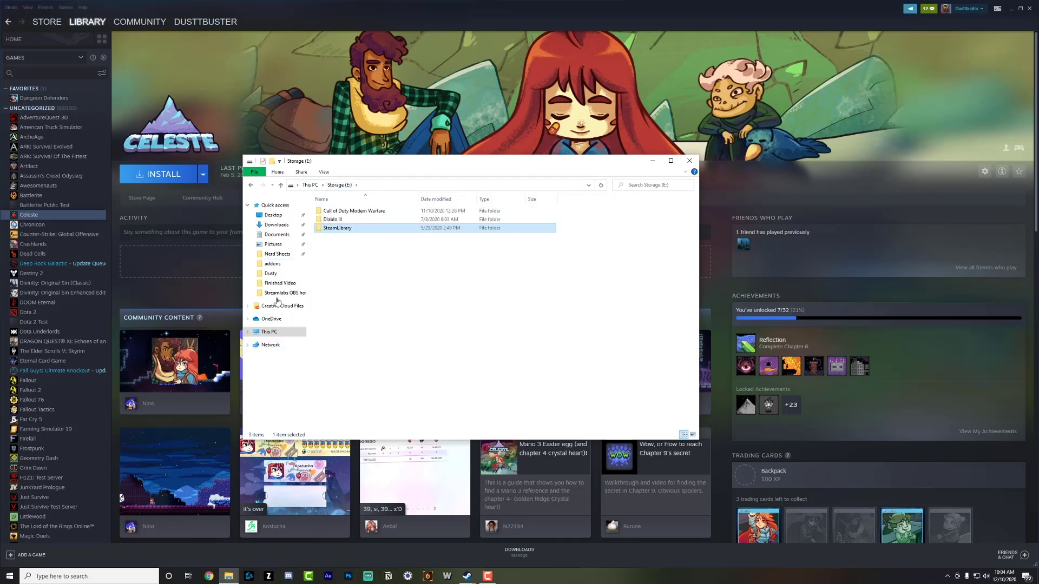
pyautogui.hotkey('ctrl', 'Return')
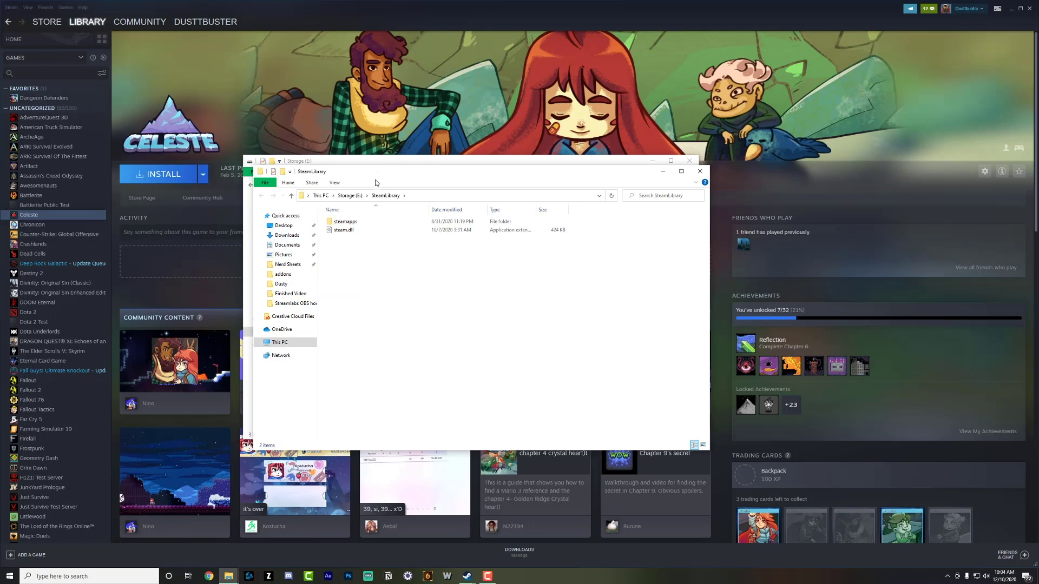
pyautogui.moveTo(422, 175); pyautogui.dragTo(572, 173)
pyautogui.moveTo(377, 162); pyautogui.dragTo(272, 171)
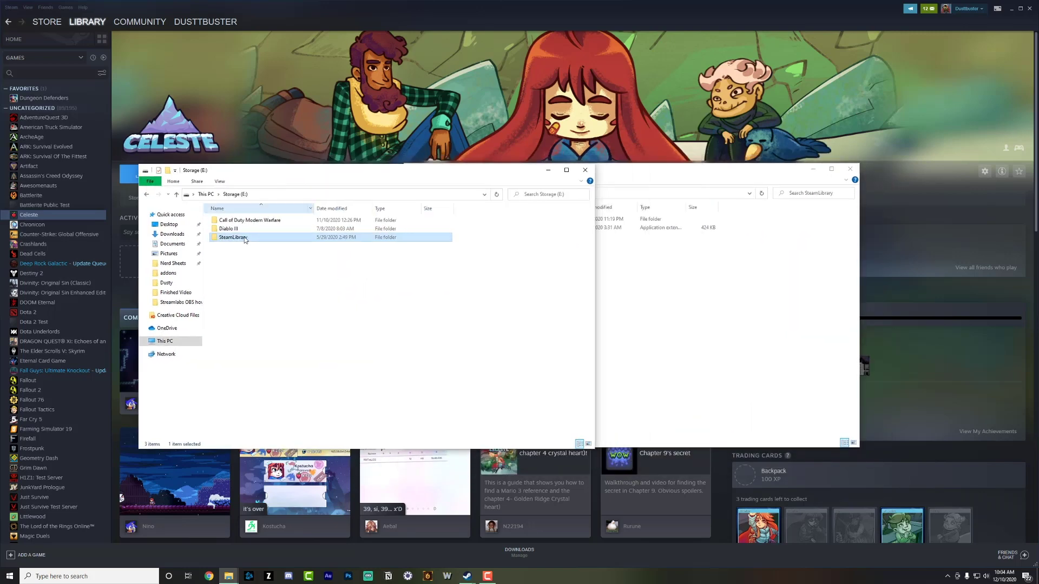
# Step: Navigate the second window through This PC to the Storage (D:) drive
pyautogui.click(607, 281)
pyautogui.click(432, 340)
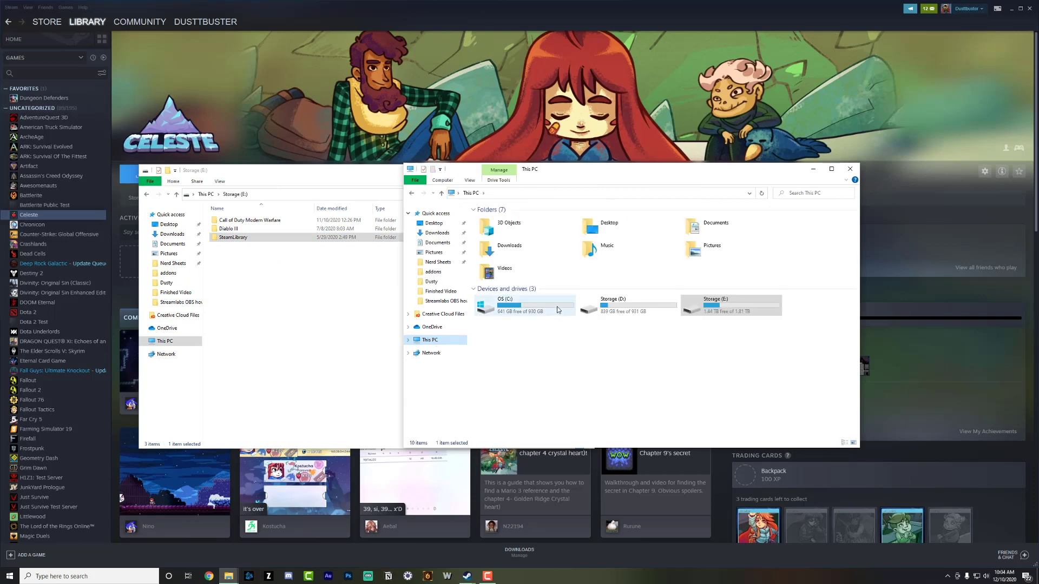
pyautogui.doubleClick(614, 304)
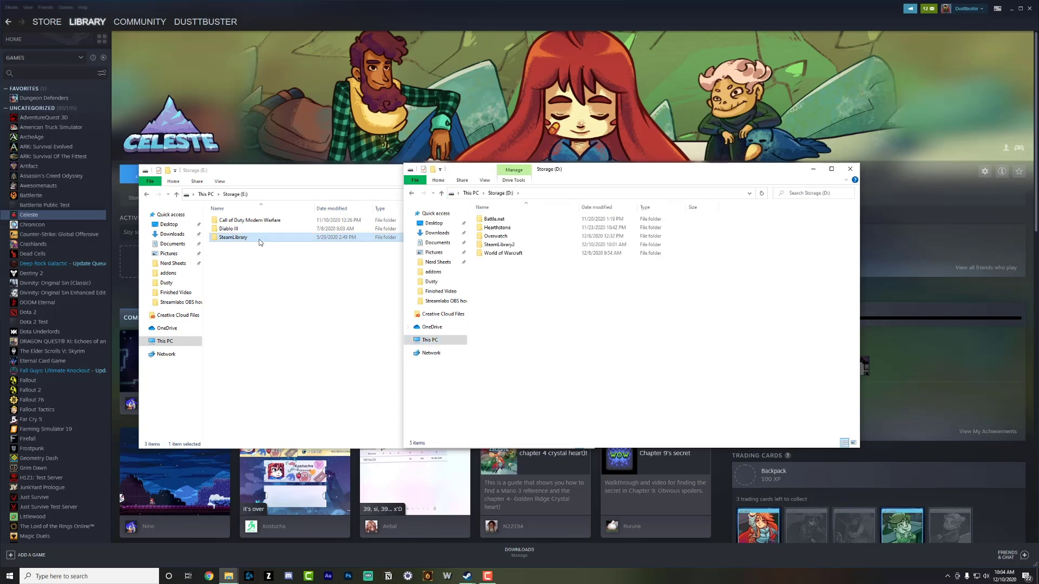
pyautogui.moveTo(261, 238)
pyautogui.mouseDown()
pyautogui.moveTo(252, 276)
pyautogui.moveTo(318, 301)
pyautogui.moveTo(302, 273)
pyautogui.moveTo(566, 308)
pyautogui.moveTo(321, 290)
pyautogui.moveTo(584, 280)
pyautogui.moveTo(605, 303)
pyautogui.moveTo(515, 328)
pyautogui.moveTo(309, 317)
pyautogui.moveTo(265, 249)
pyautogui.mouseUp()
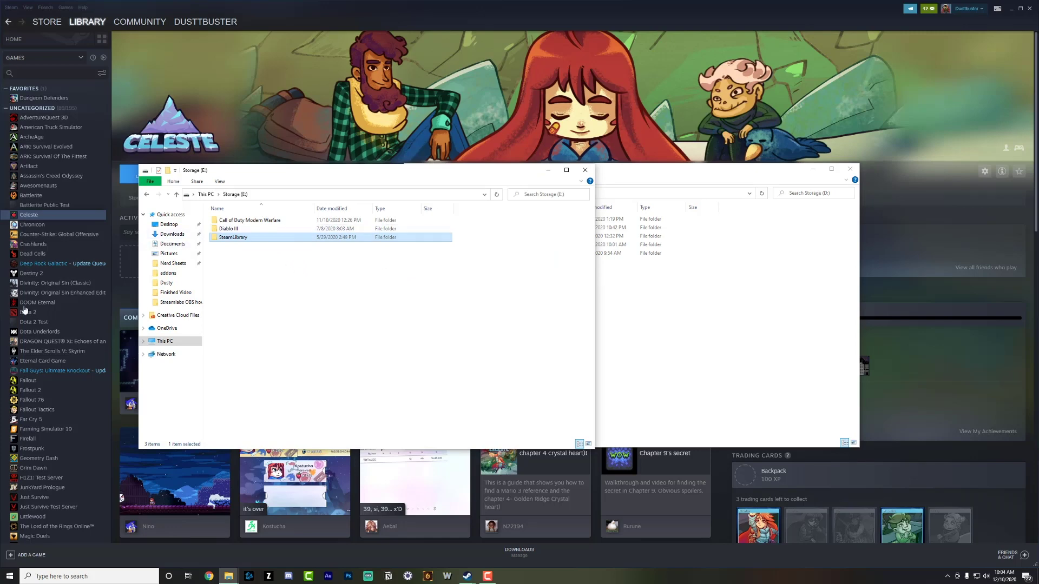
# Step: Show the Local Files tab of Deep Rock Galactic's Properties, showing 1969 MB on drive E:
pyautogui.click(35, 265)
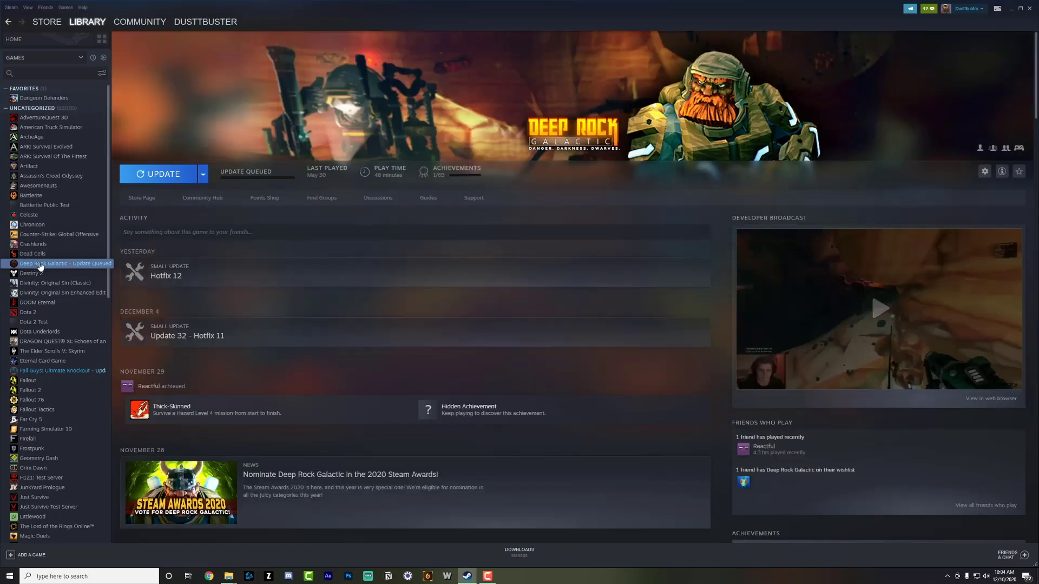
pyautogui.rightClick(62, 264)
pyautogui.click(81, 314)
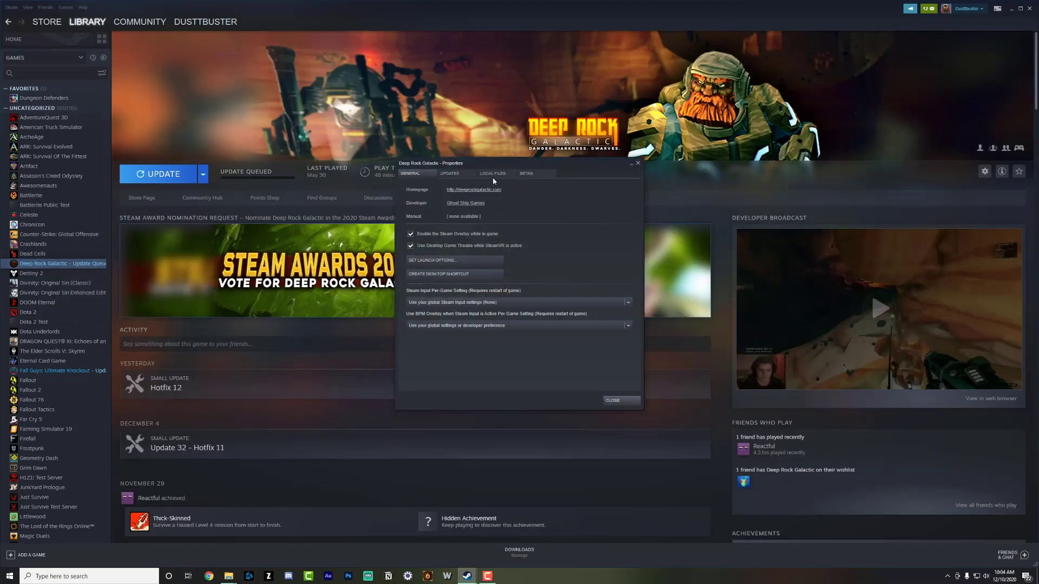
pyautogui.click(494, 175)
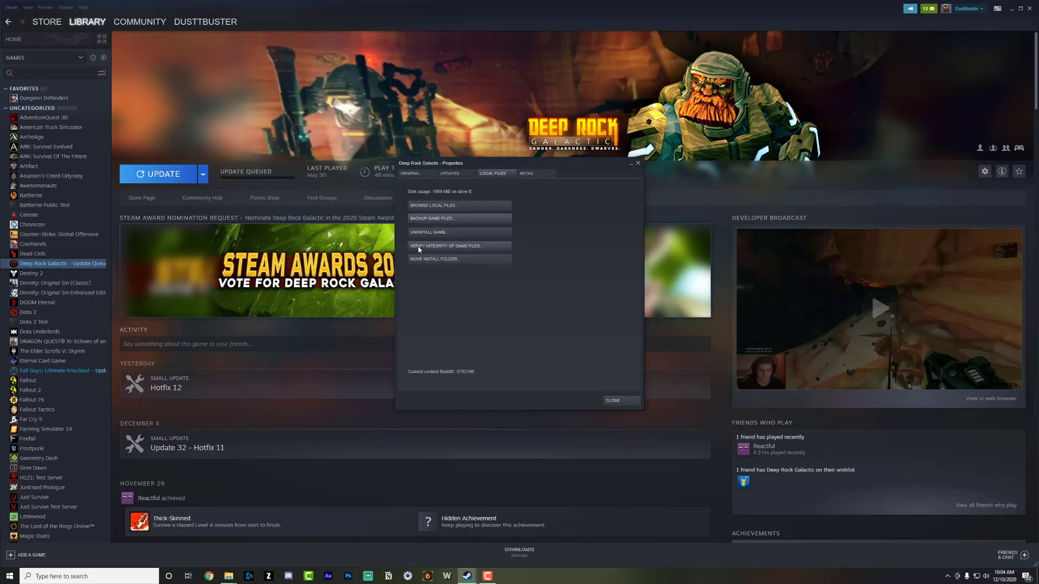